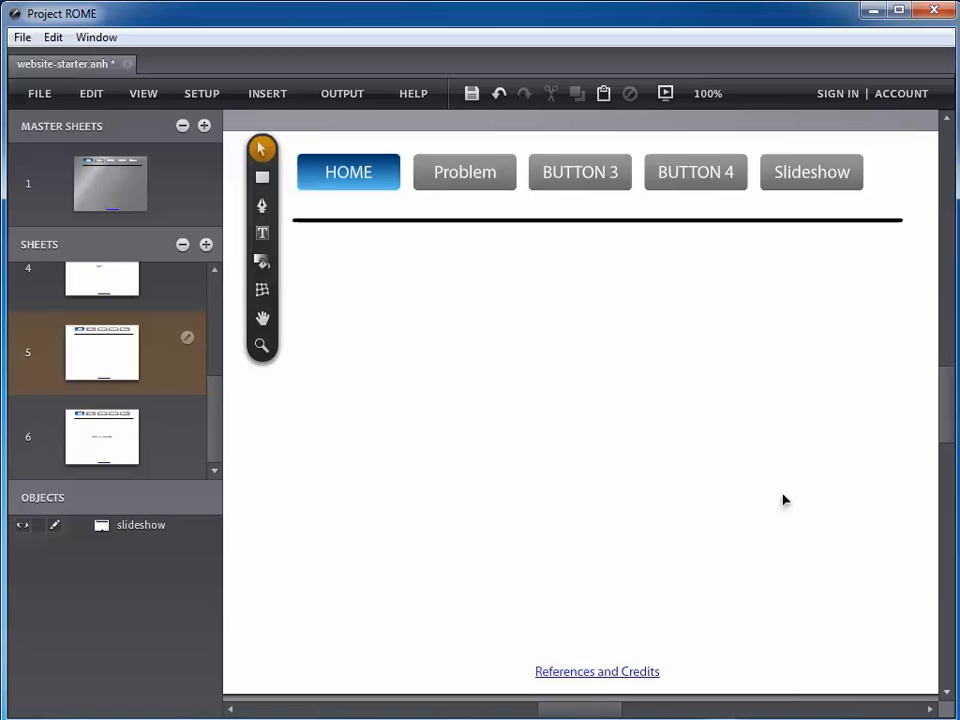
Step: Insert a layer stack on sheet 5, the slideshow sheet
{"action": "left_click", "coordinate": [112, 370]}
{"action": "left_click", "coordinate": [189, 341]}
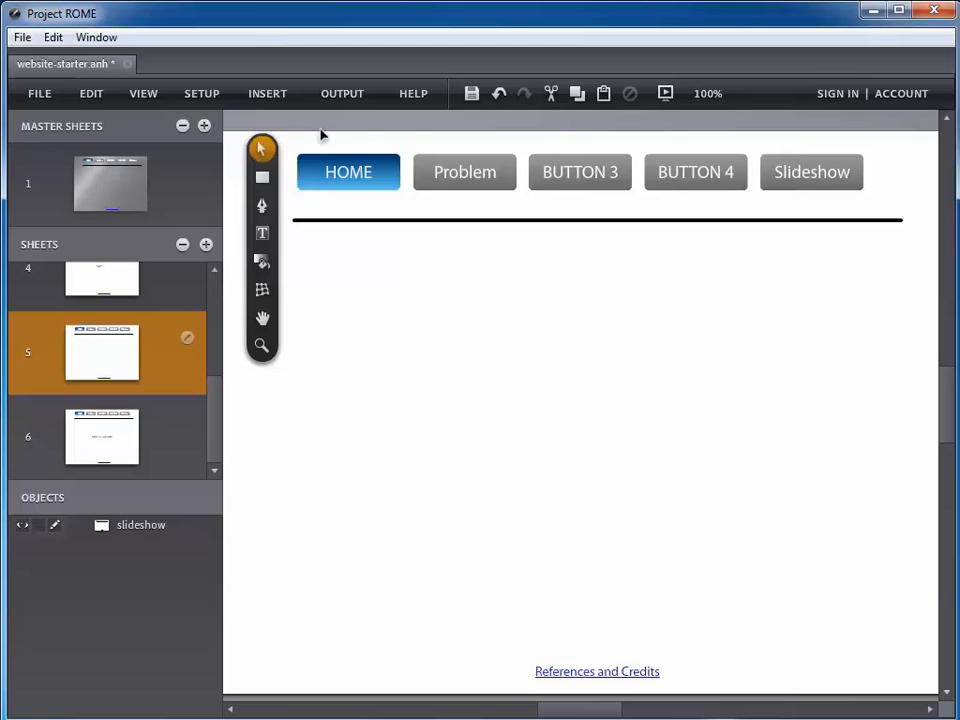
{"action": "left_click", "coordinate": [268, 95]}
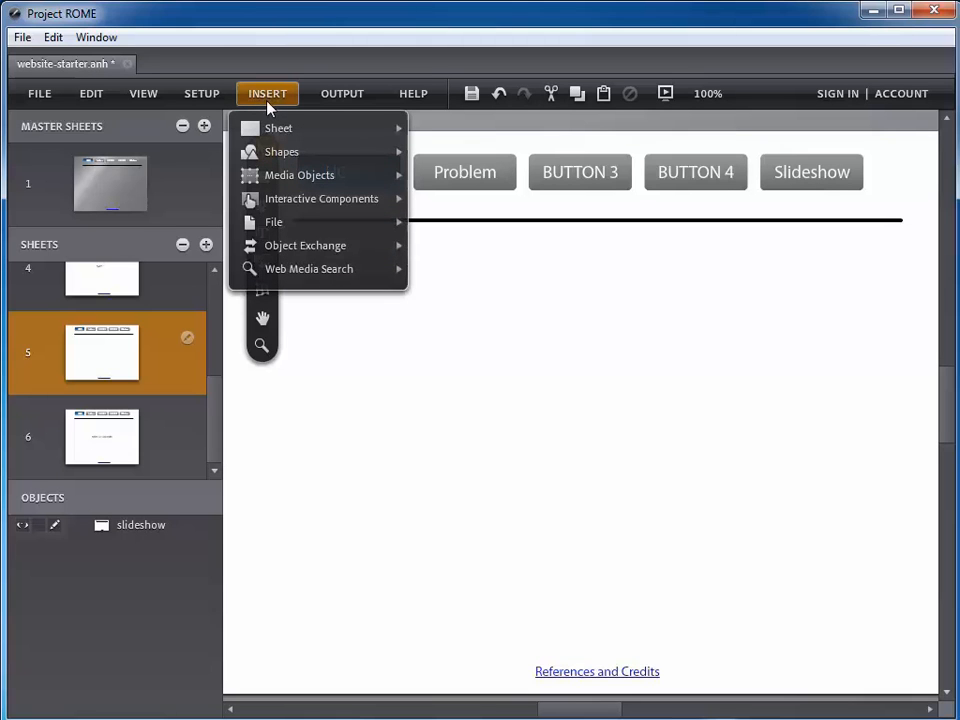
{"action": "mouse_move", "coordinate": [289, 183]}
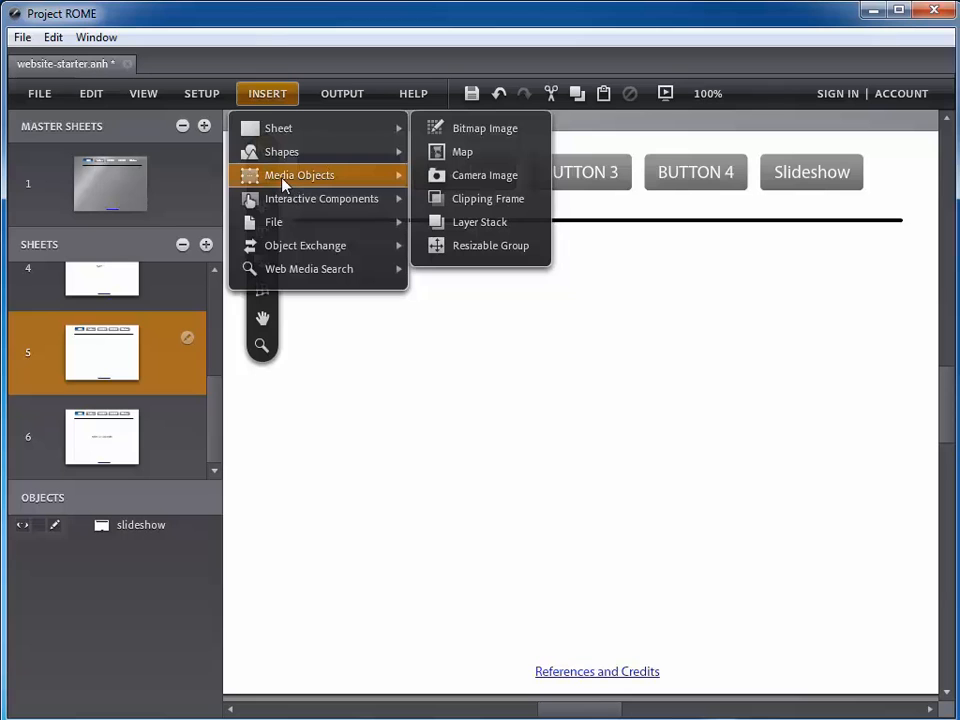
{"action": "left_click", "coordinate": [440, 224]}
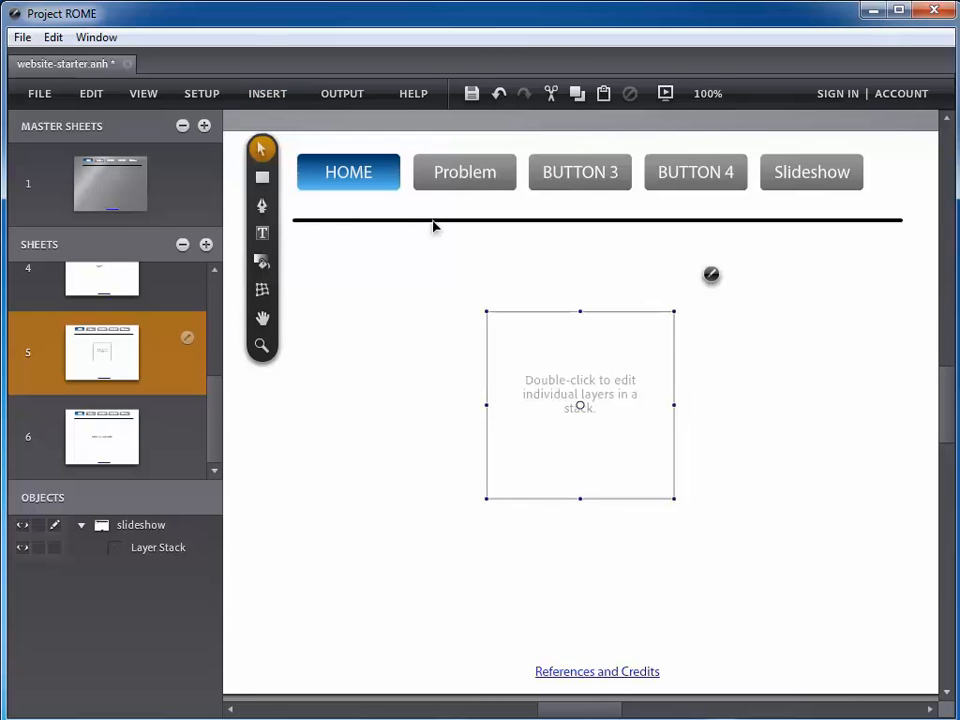
Step: Enlarge the layer stack from its upper-left and lower-right corners and shift it slightly left beneath the black line
{"action": "left_click_drag", "start_coordinate": [487, 314], "coordinate": [431, 265]}
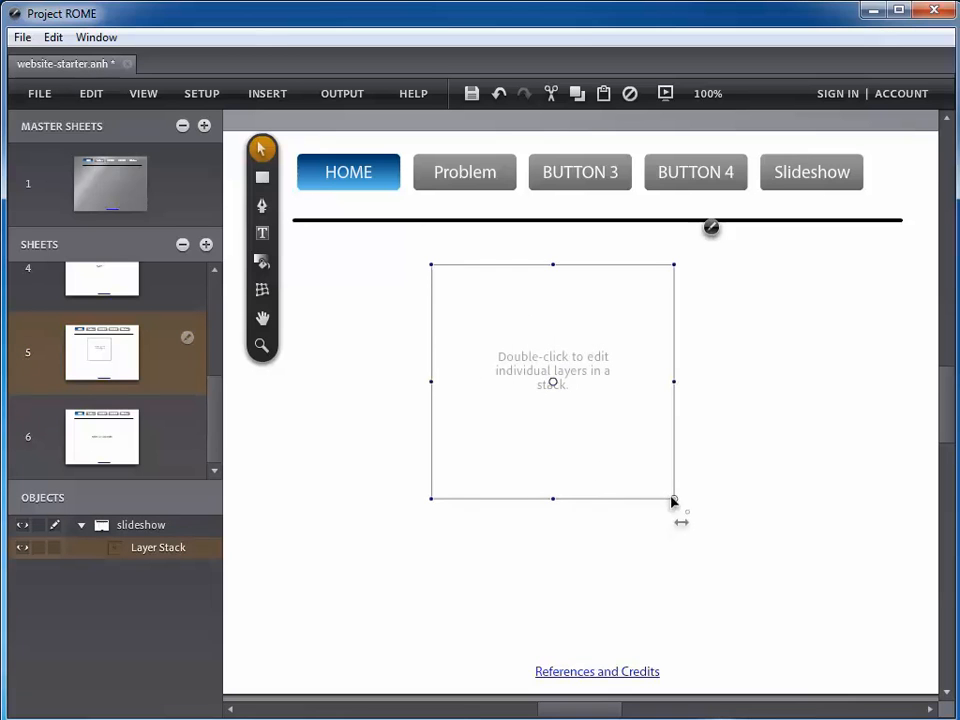
{"action": "left_click_drag", "start_coordinate": [674, 498], "coordinate": [771, 560]}
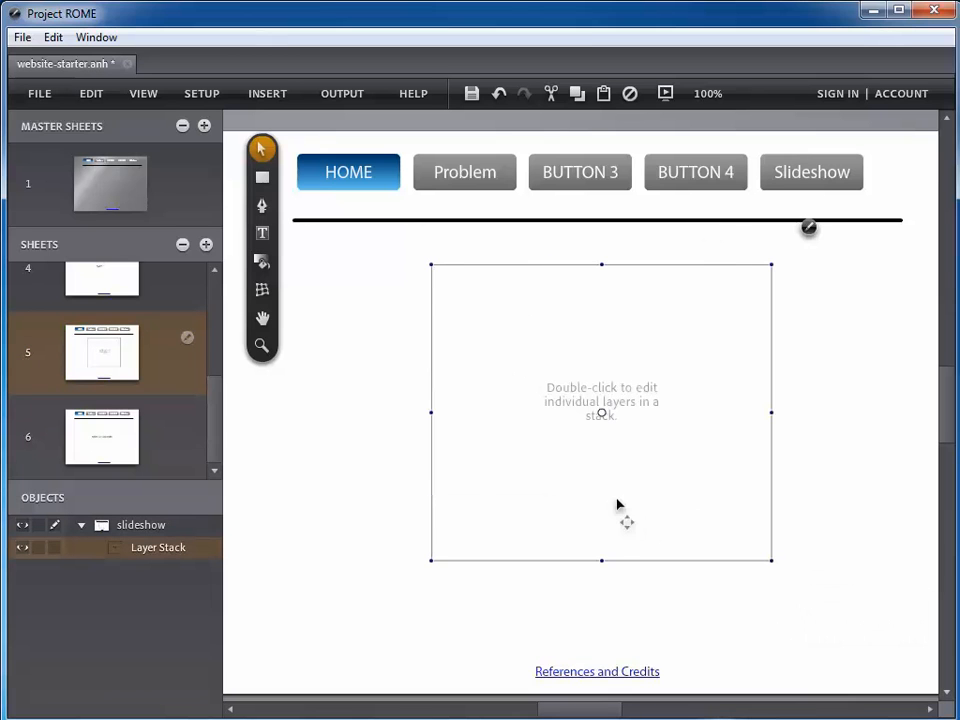
{"action": "left_click_drag", "start_coordinate": [607, 503], "coordinate": [560, 510]}
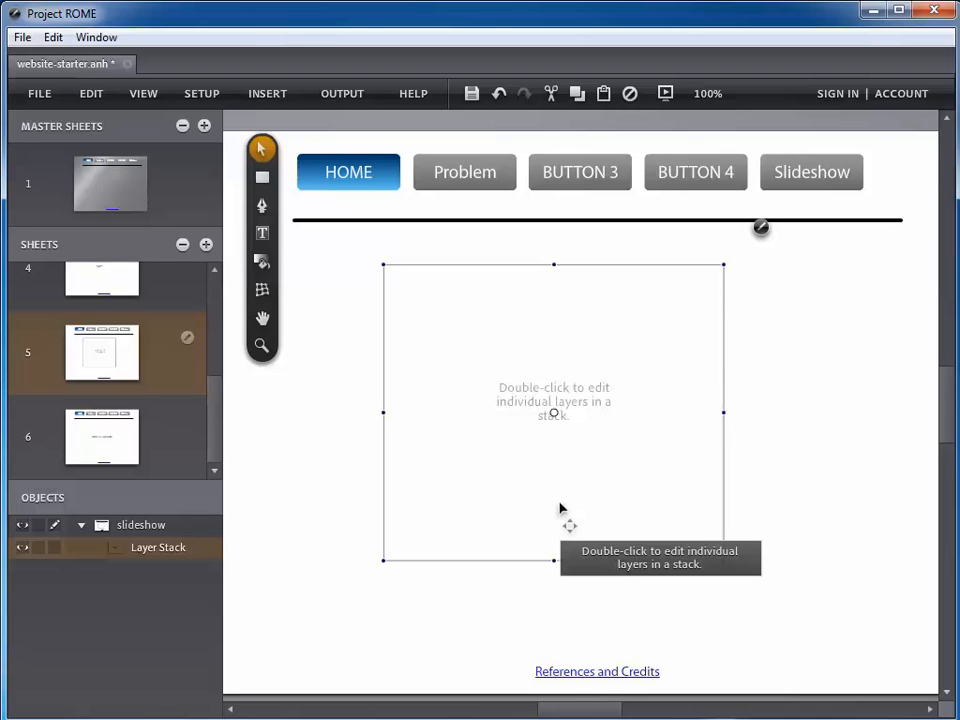
Step: Open the layer stack for editing and import blue-heron.jpg into its first layer, centred in the frame
{"action": "double_click", "coordinate": [554, 412]}
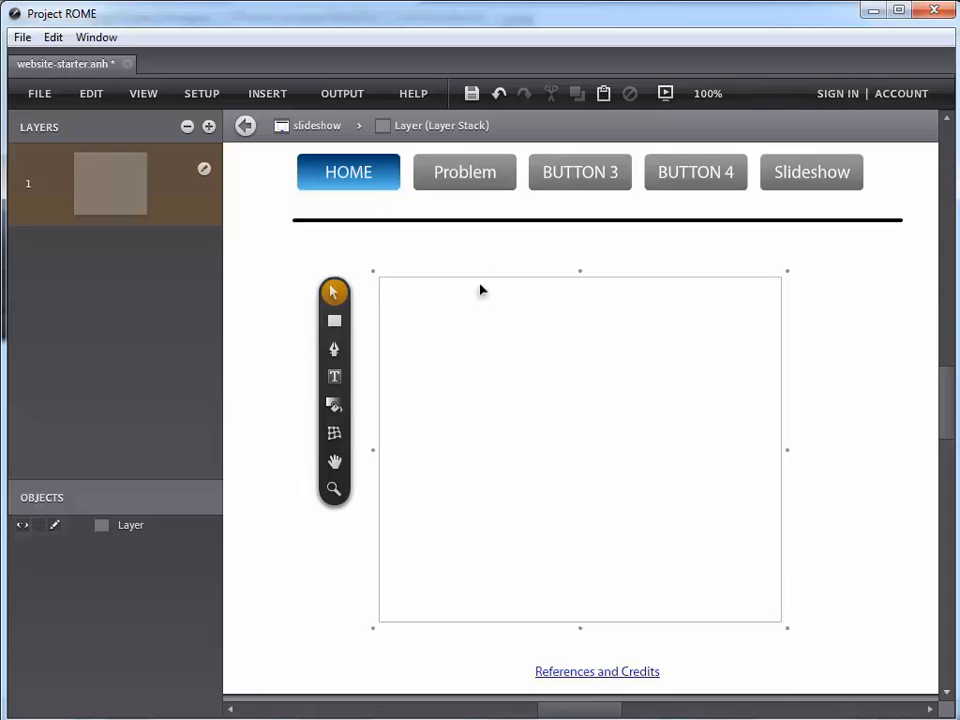
{"action": "left_click", "coordinate": [256, 96]}
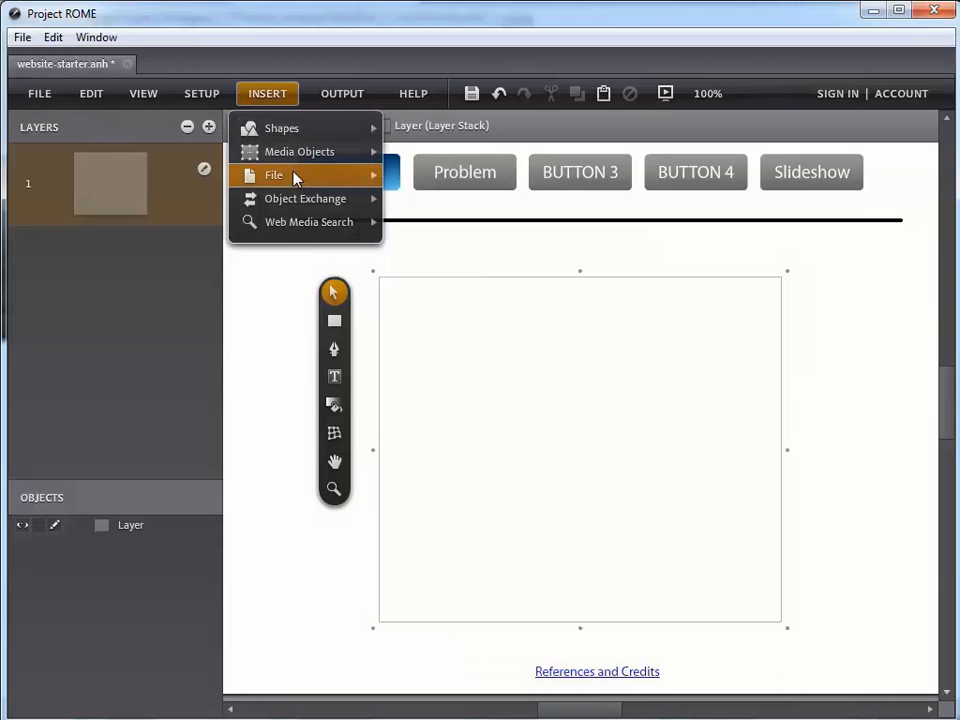
{"action": "mouse_move", "coordinate": [294, 178]}
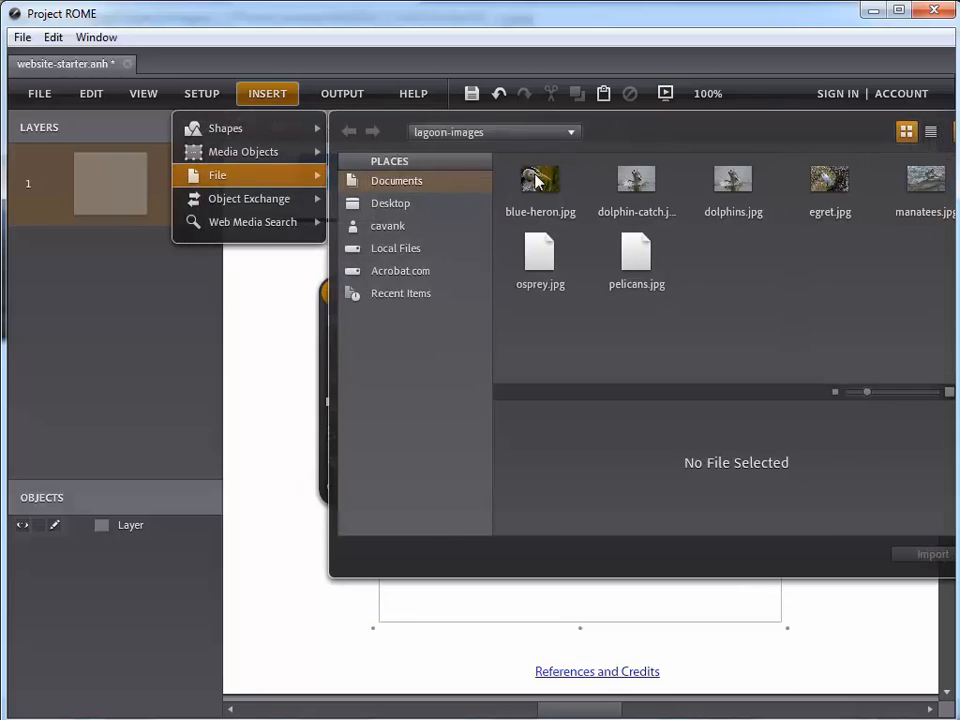
{"action": "left_click", "coordinate": [493, 185]}
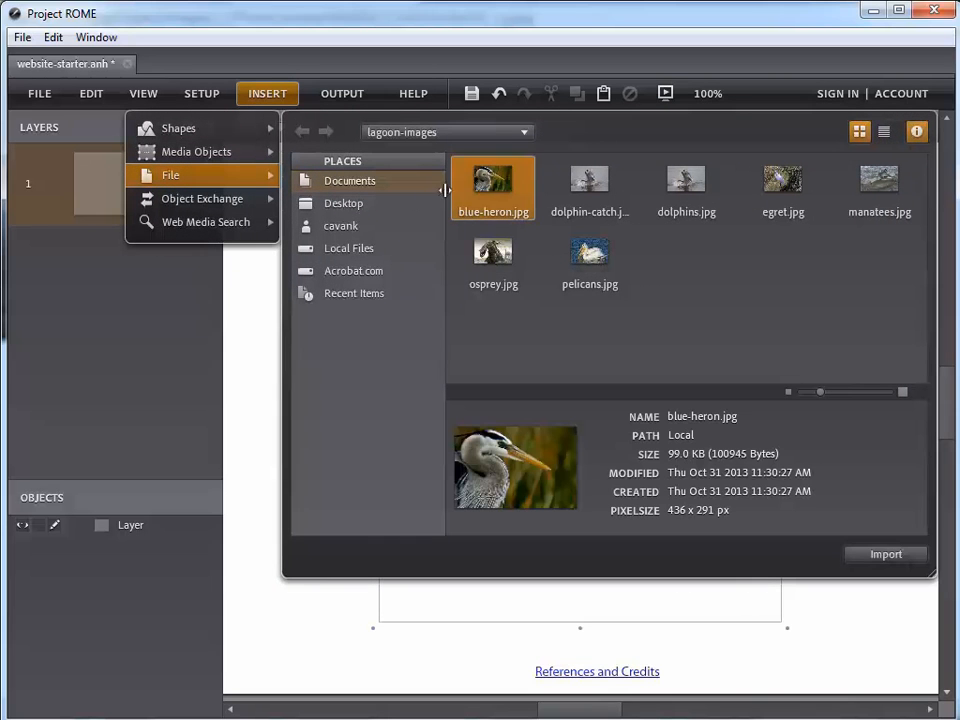
{"action": "left_click", "coordinate": [868, 556]}
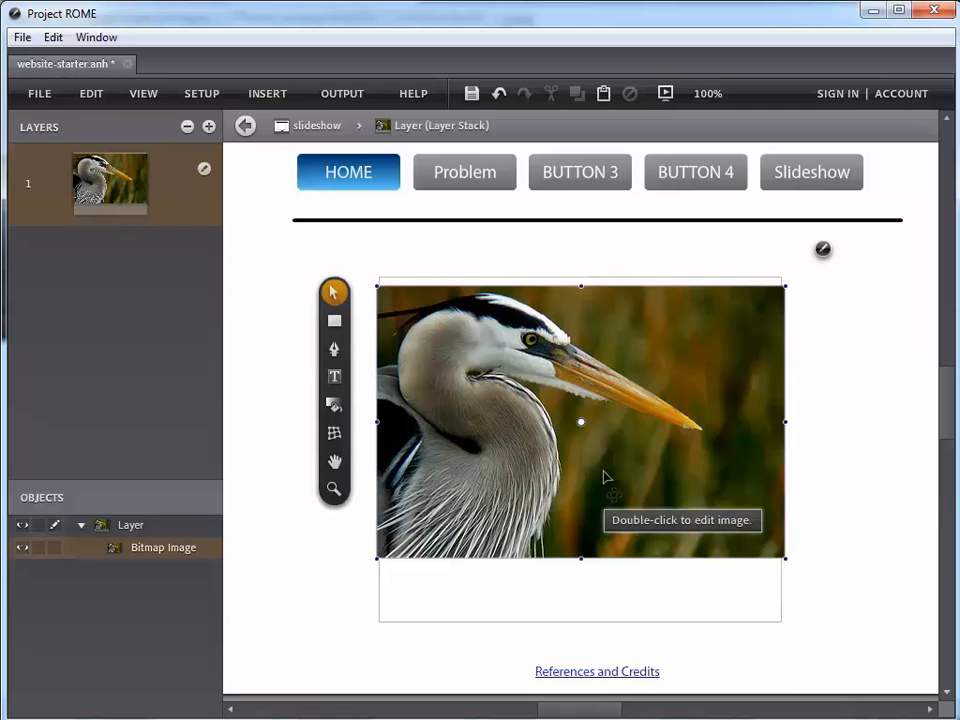
{"action": "left_click_drag", "start_coordinate": [604, 476], "coordinate": [605, 509]}
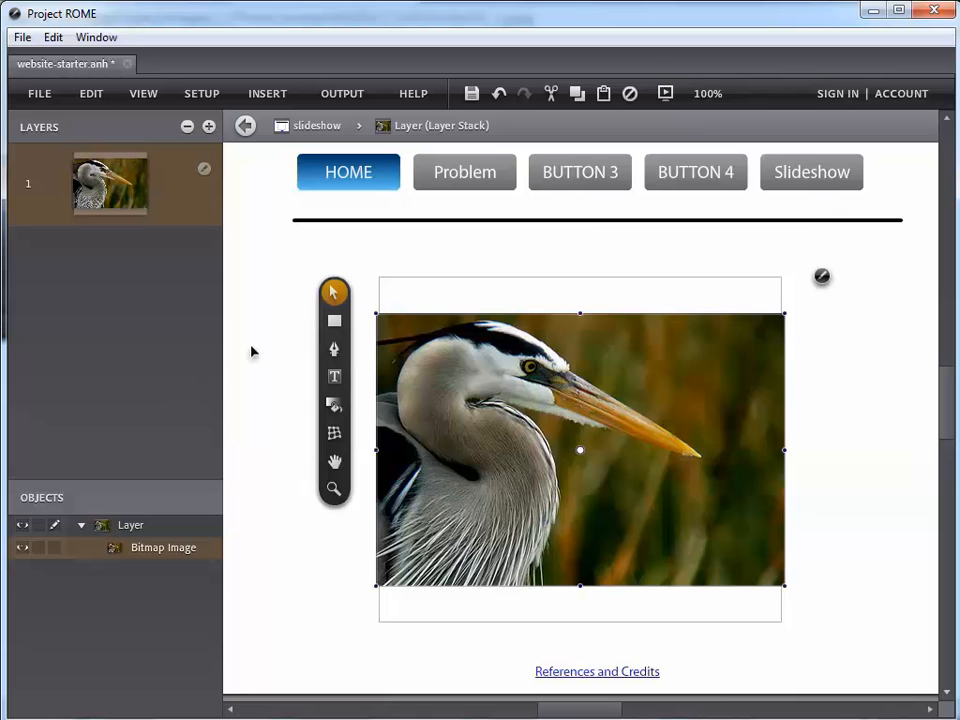
Step: Add a second layer to the stack and import osprey.jpg into it, centred in the frame
{"action": "left_click", "coordinate": [209, 127]}
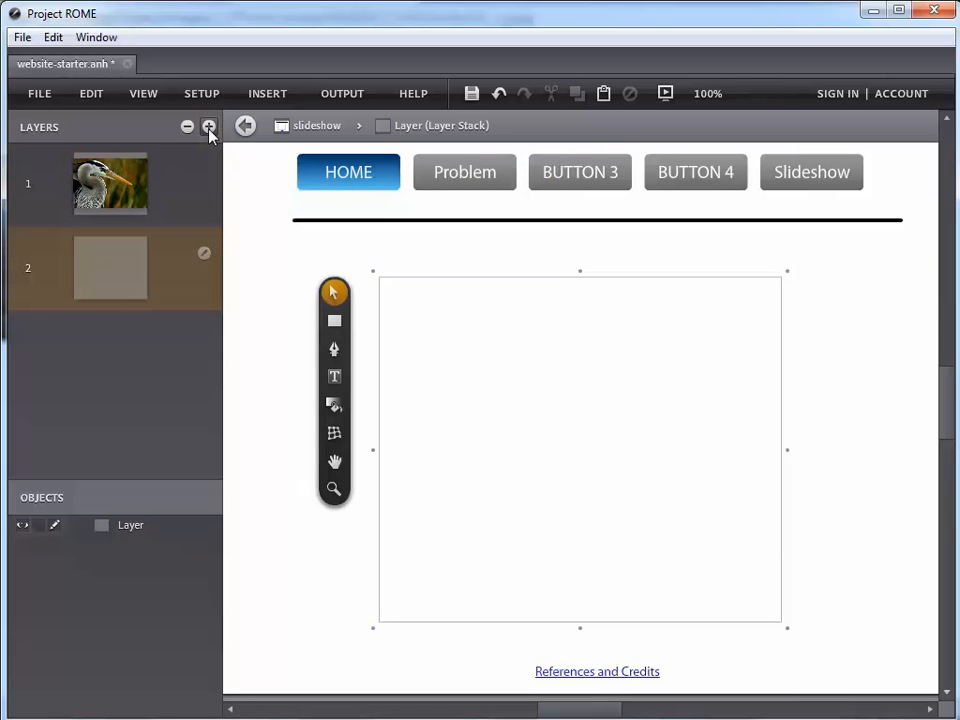
{"action": "left_click", "coordinate": [268, 94]}
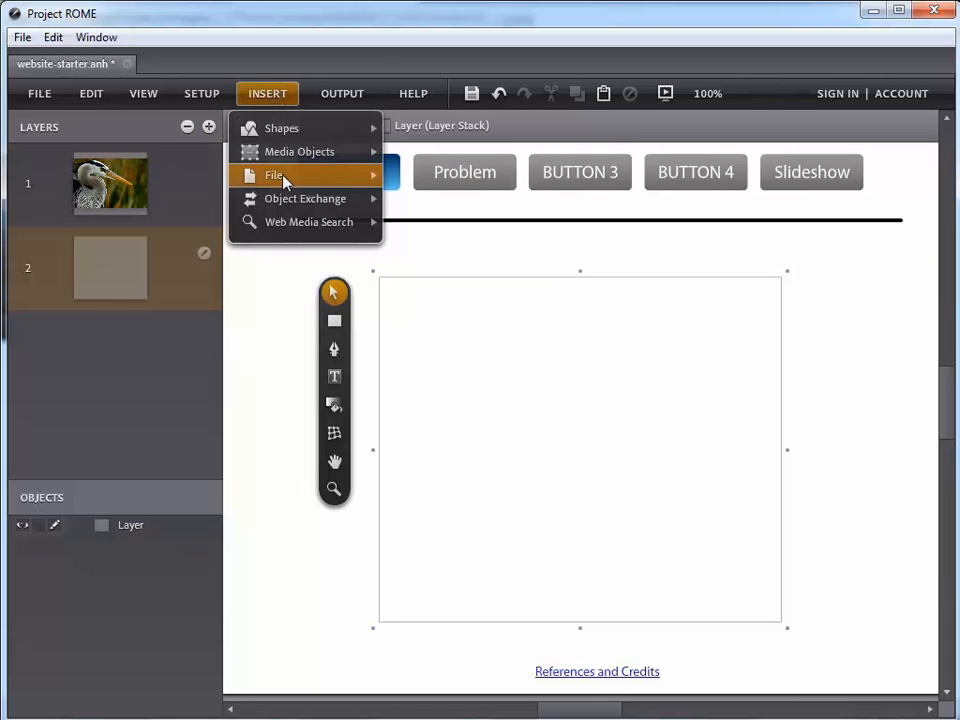
{"action": "mouse_move", "coordinate": [285, 180]}
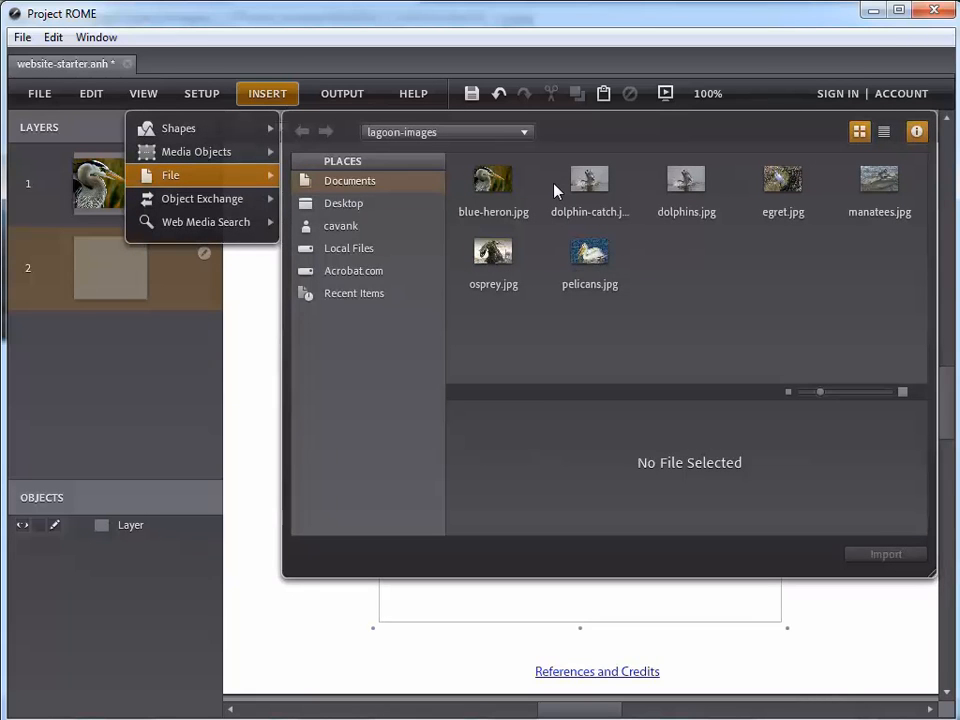
{"action": "left_click", "coordinate": [497, 255]}
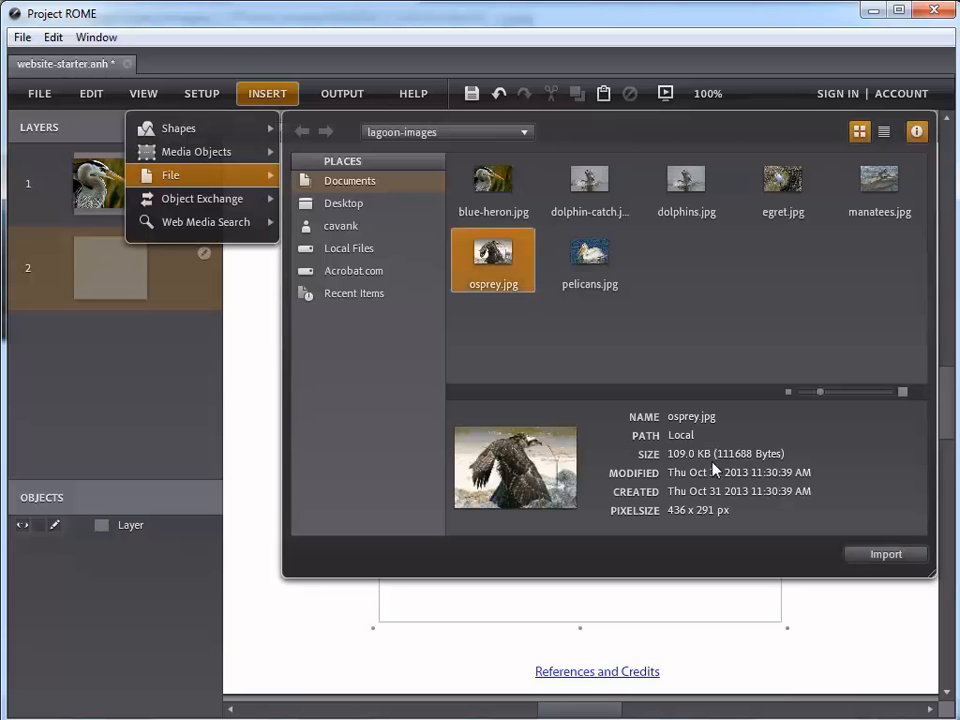
{"action": "left_click", "coordinate": [862, 556]}
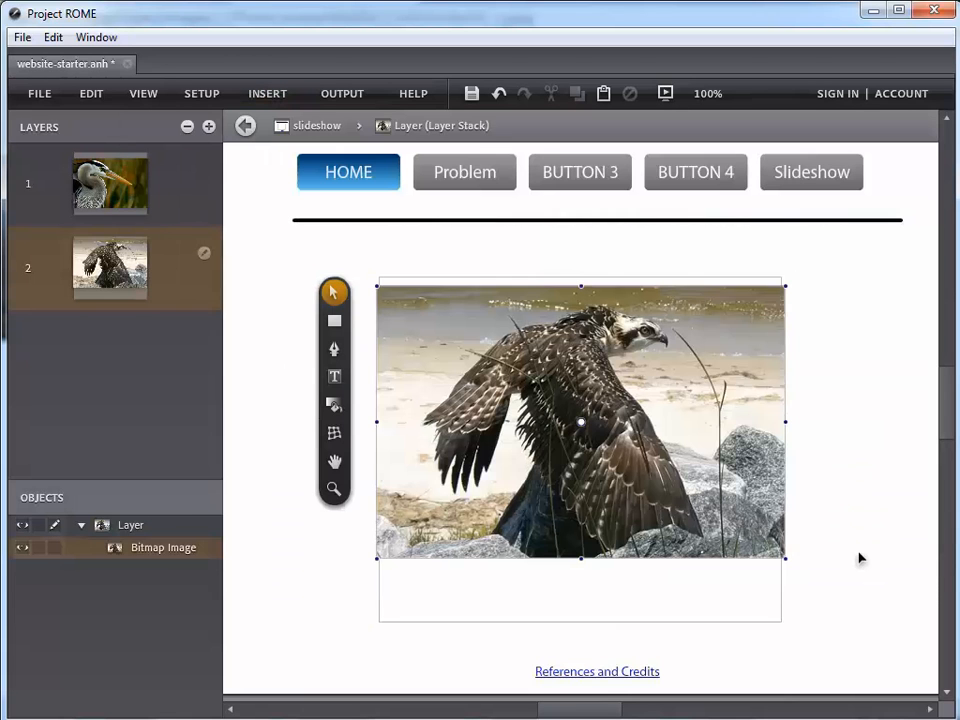
{"action": "left_click_drag", "start_coordinate": [645, 487], "coordinate": [645, 517]}
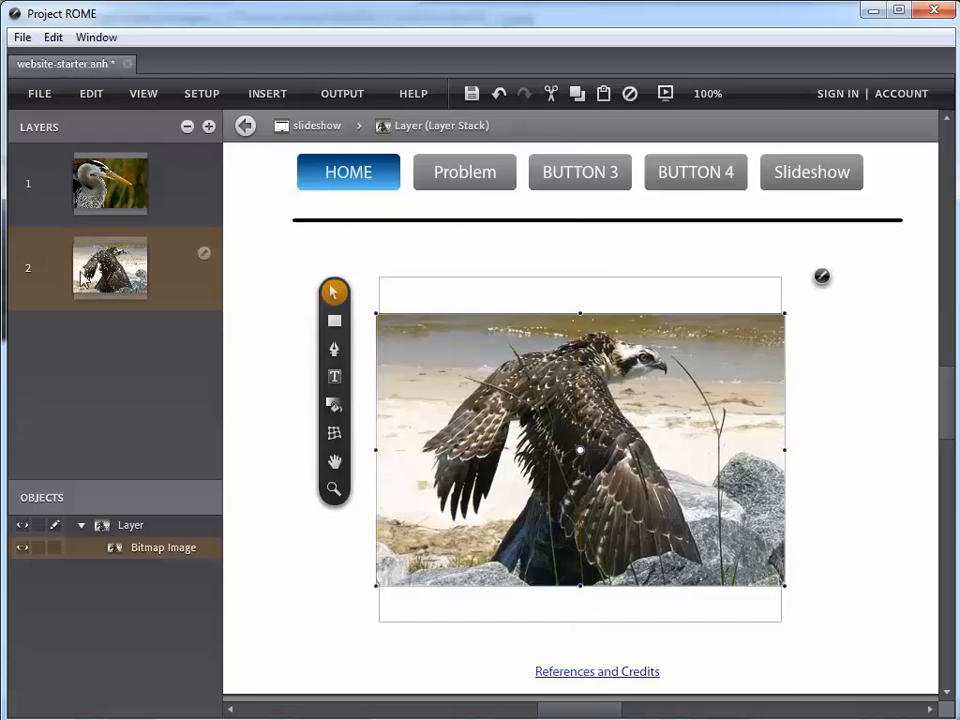
Step: Add a third layer to the stack and import dolphin-catch.jpg into it
{"action": "left_click", "coordinate": [209, 127]}
{"action": "left_click", "coordinate": [267, 93]}
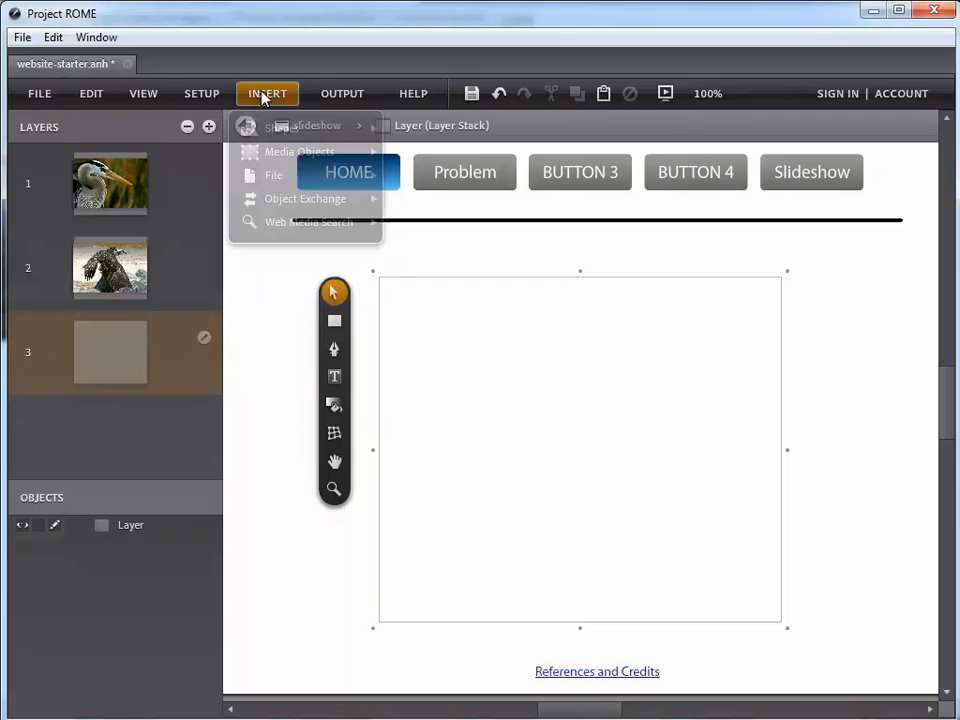
{"action": "left_click", "coordinate": [267, 177]}
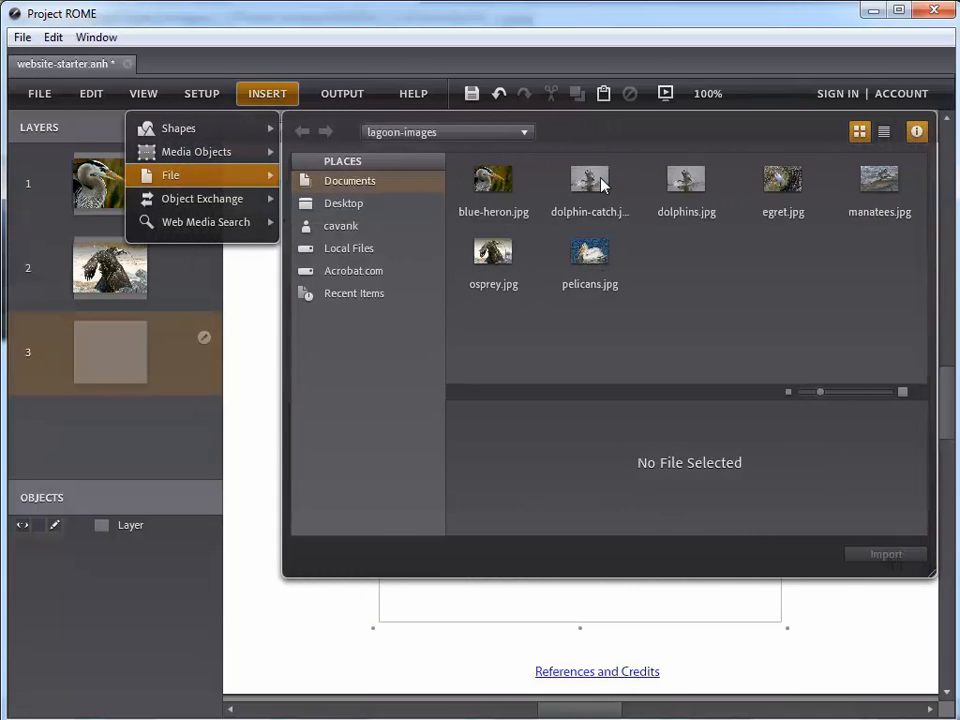
{"action": "left_click", "coordinate": [583, 185]}
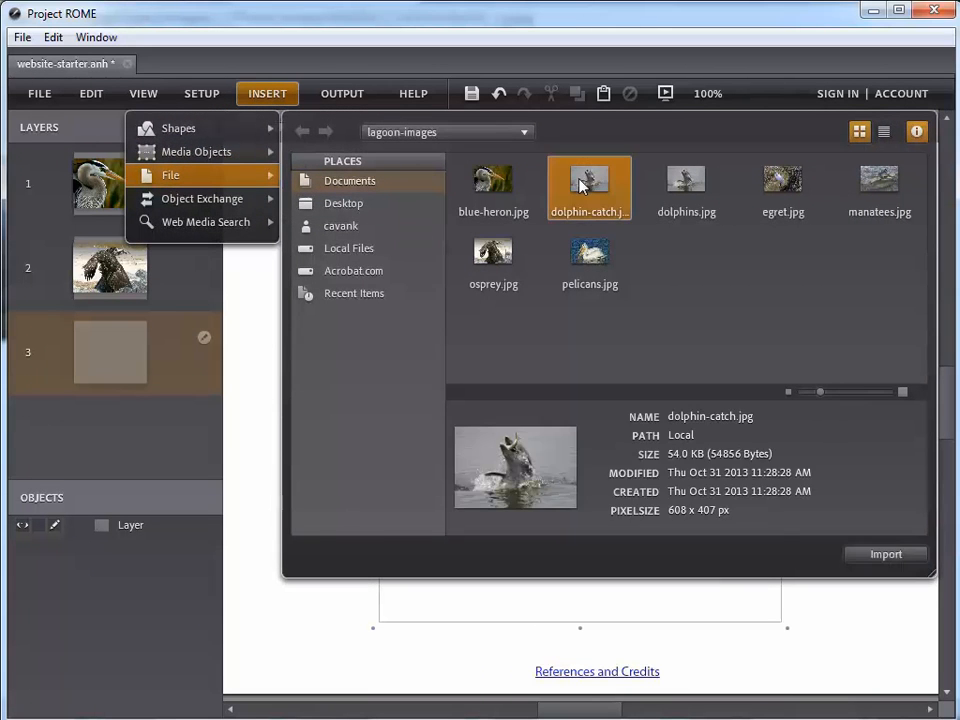
{"action": "left_click", "coordinate": [868, 556]}
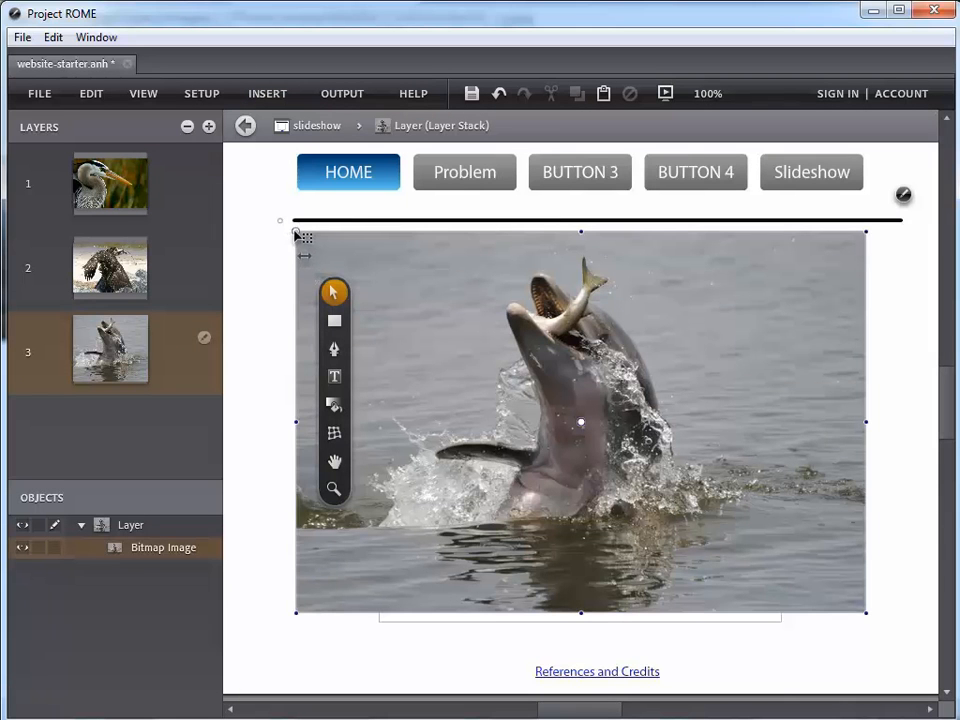
Step: Scale down the dolphin image from its upper-left corner and centre it over the layer frame
{"action": "left_click_drag", "start_coordinate": [296, 233], "coordinate": [403, 319]}
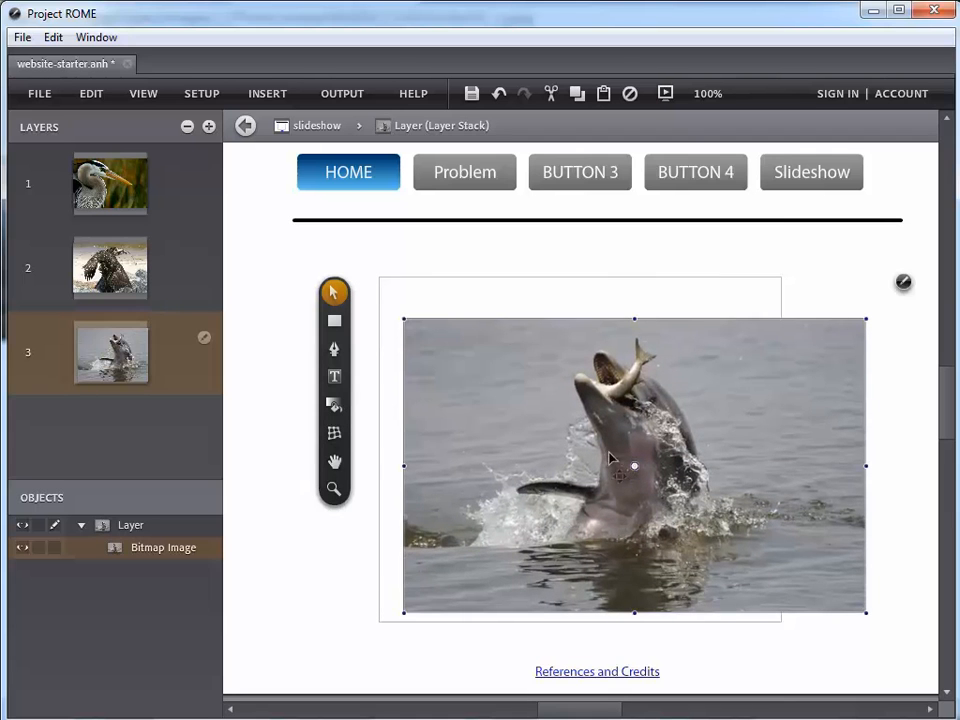
{"action": "left_click_drag", "start_coordinate": [678, 493], "coordinate": [618, 480]}
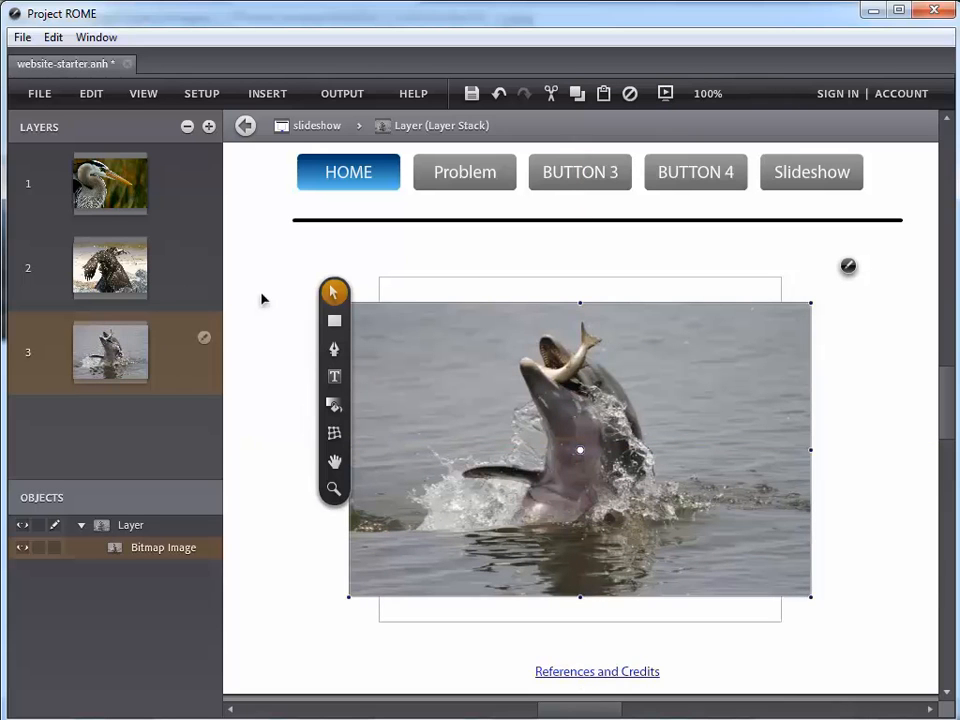
{"action": "left_click", "coordinate": [449, 257]}
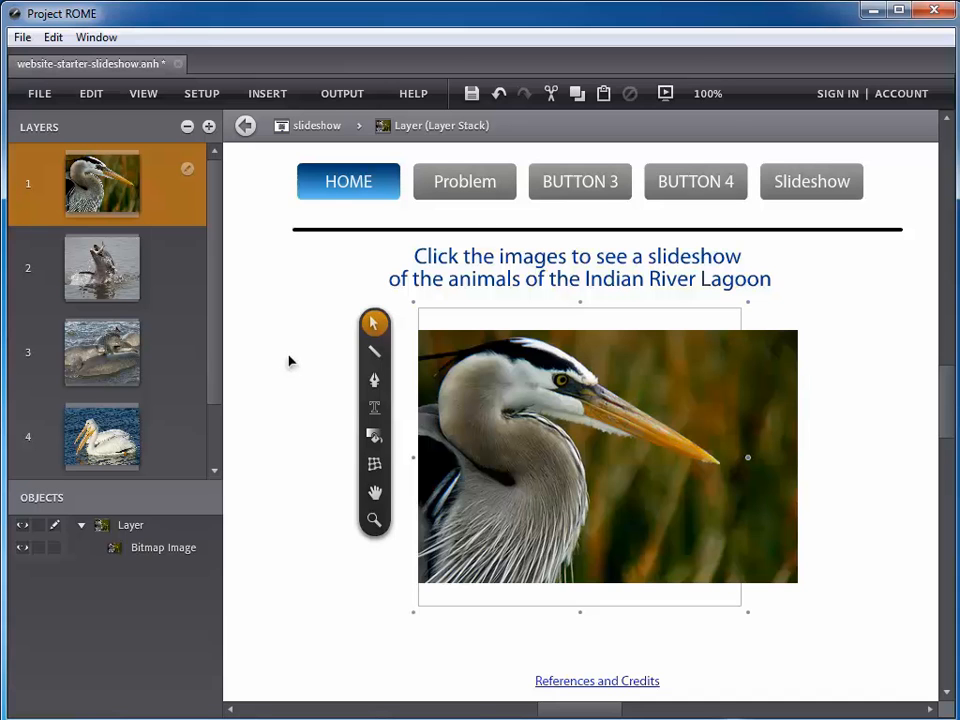
Step: Move the dolphin layer above the heron layer in the stack order, and display the heron and manatee layers
{"action": "left_click", "coordinate": [152, 289]}
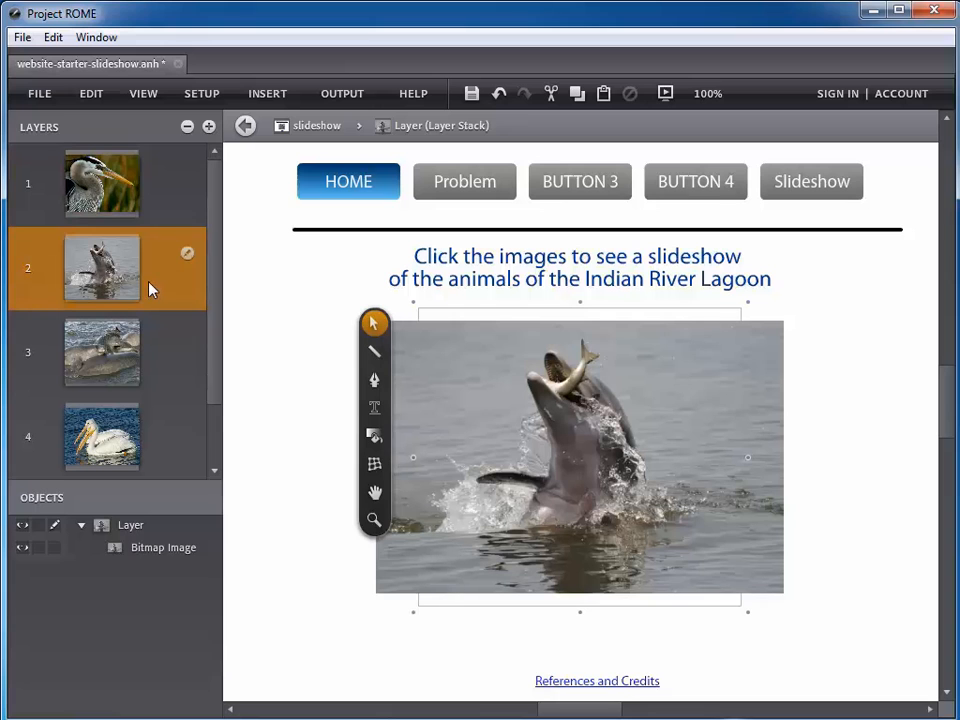
{"action": "left_click_drag", "start_coordinate": [149, 284], "coordinate": [150, 208]}
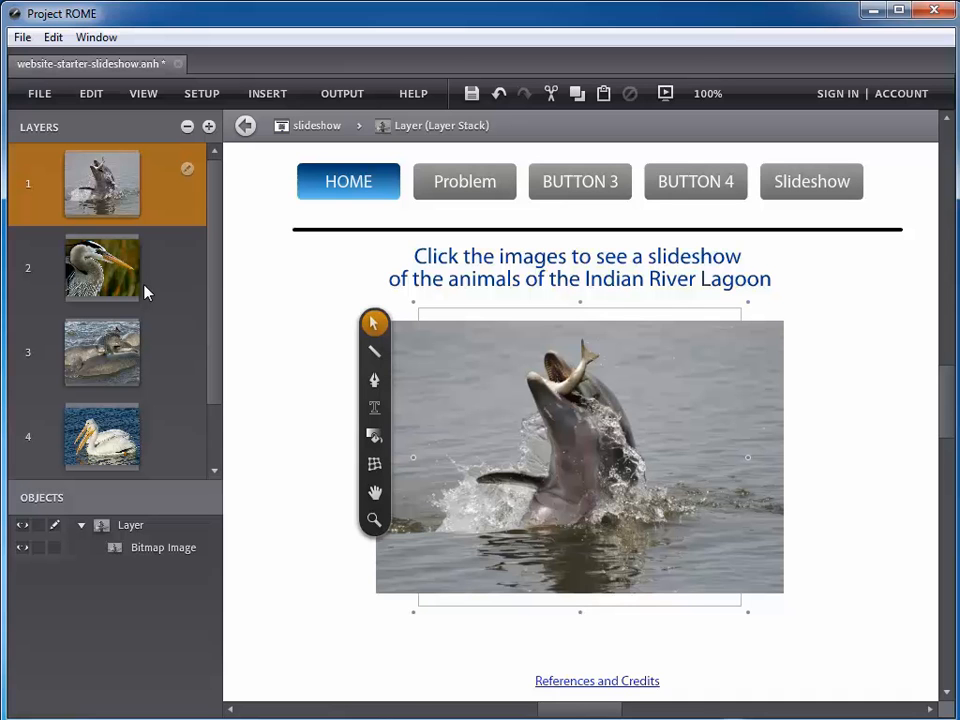
{"action": "left_click", "coordinate": [118, 279]}
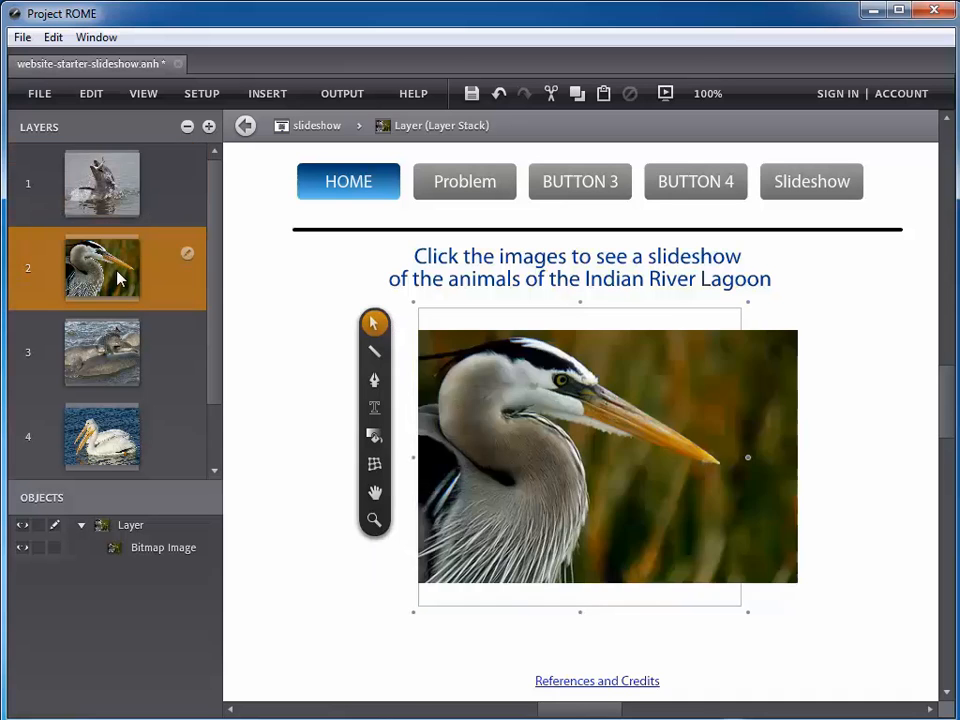
{"action": "left_click", "coordinate": [122, 363]}
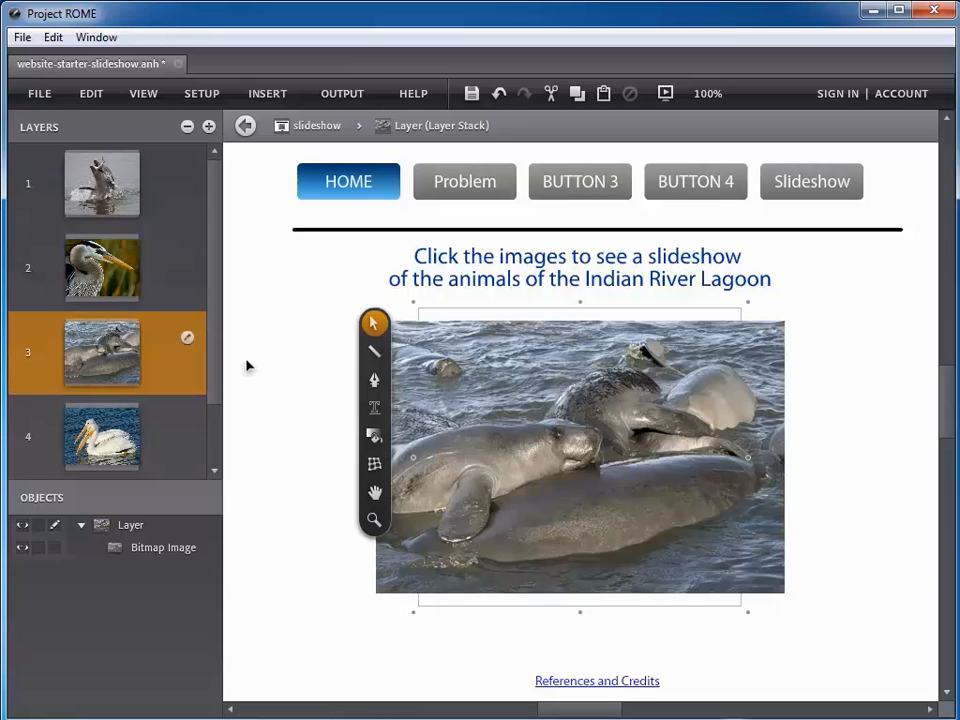
Step: Return to the slideshow sheet and look at the layer stack's Playback Style options
{"action": "left_click", "coordinate": [310, 127]}
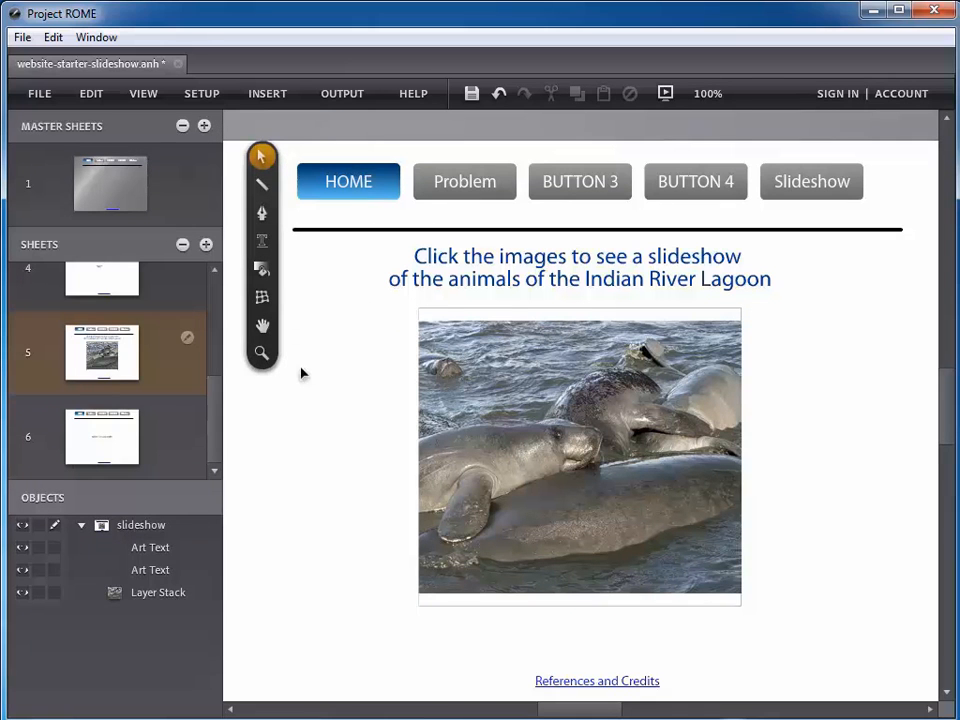
{"action": "left_click", "coordinate": [472, 315]}
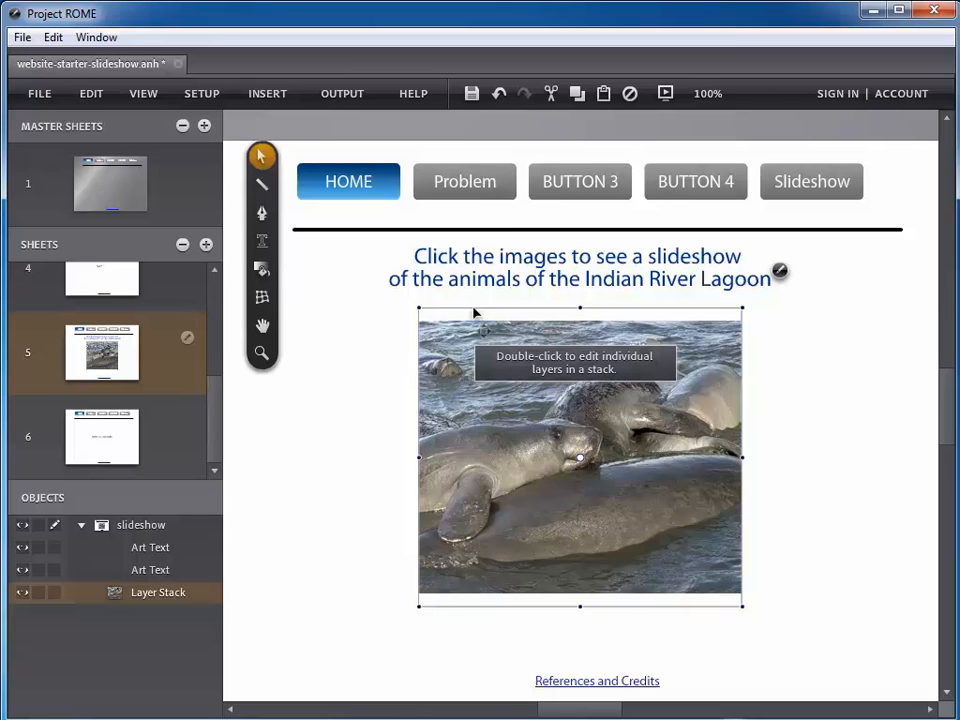
{"action": "left_click", "coordinate": [780, 270]}
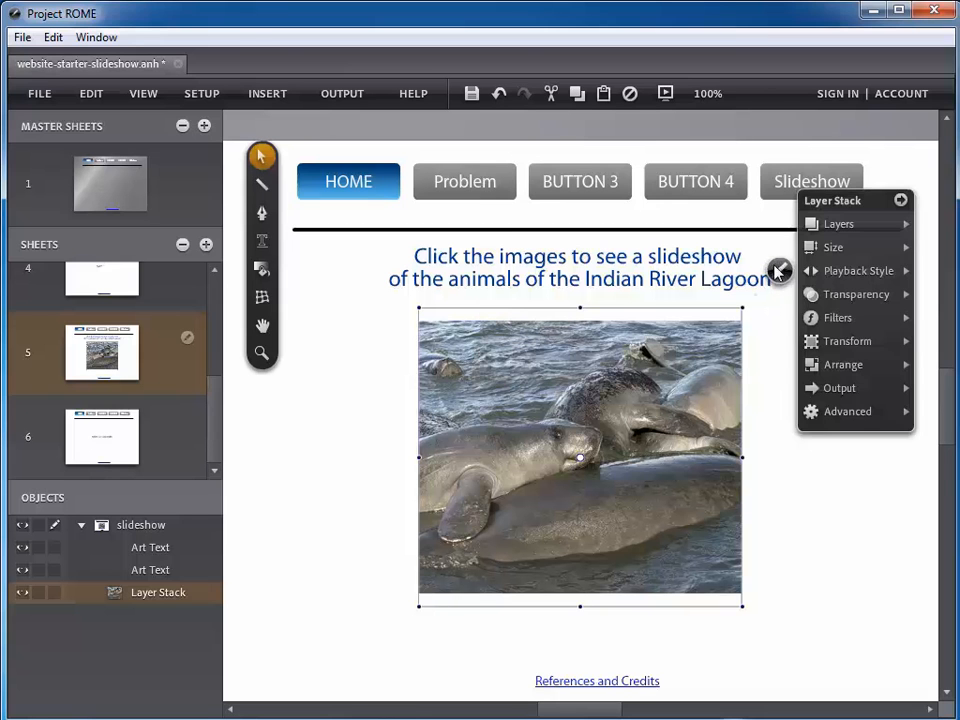
{"action": "mouse_move", "coordinate": [818, 276]}
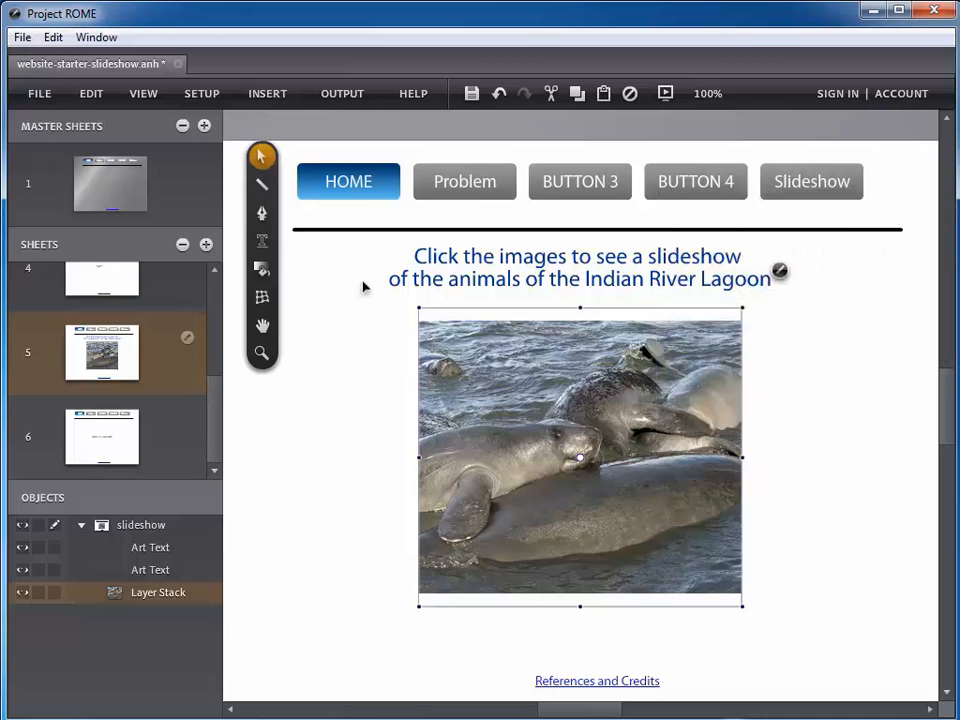
{"action": "left_click", "coordinate": [364, 286]}
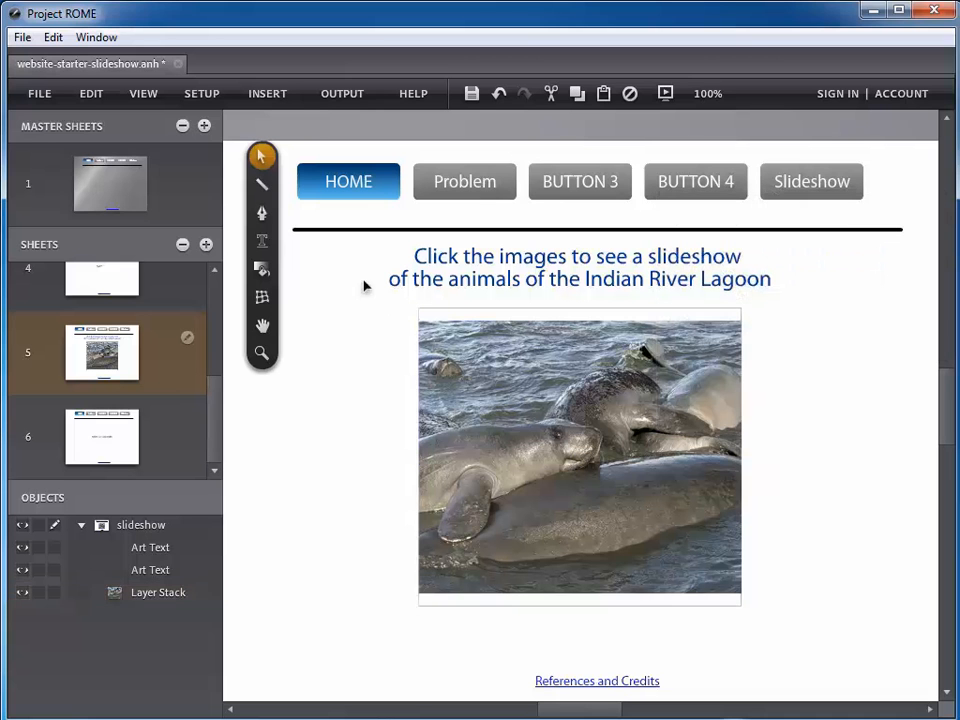
Step: Preview the slideshow sheet, advance through all the animal images until the dolphin image comes round again, and close the preview
{"action": "left_click", "coordinate": [666, 95]}
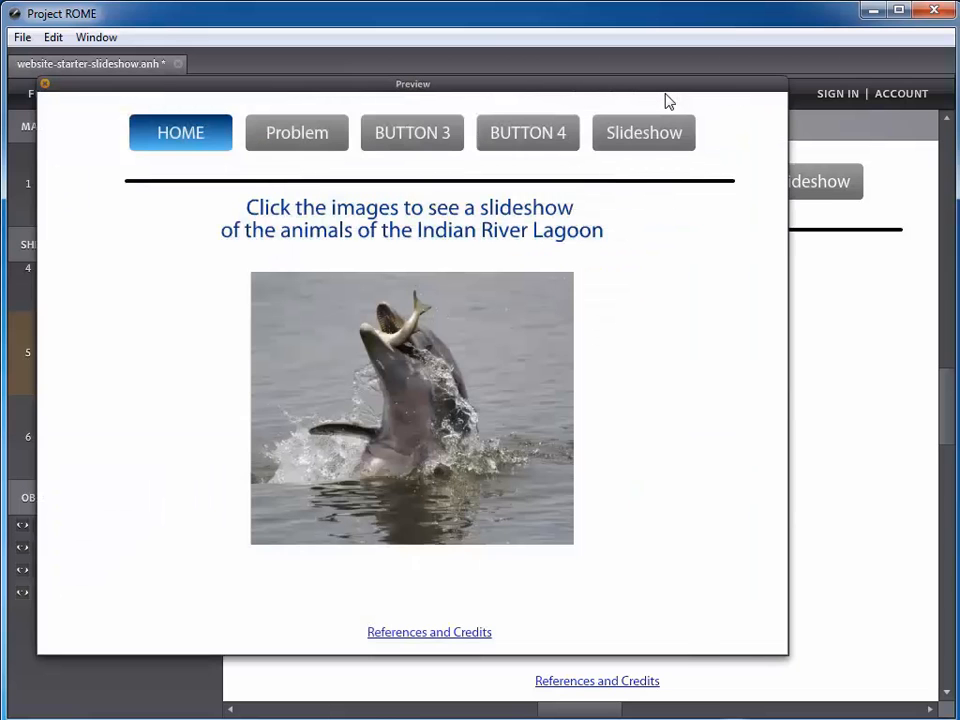
{"action": "left_click", "coordinate": [401, 407]}
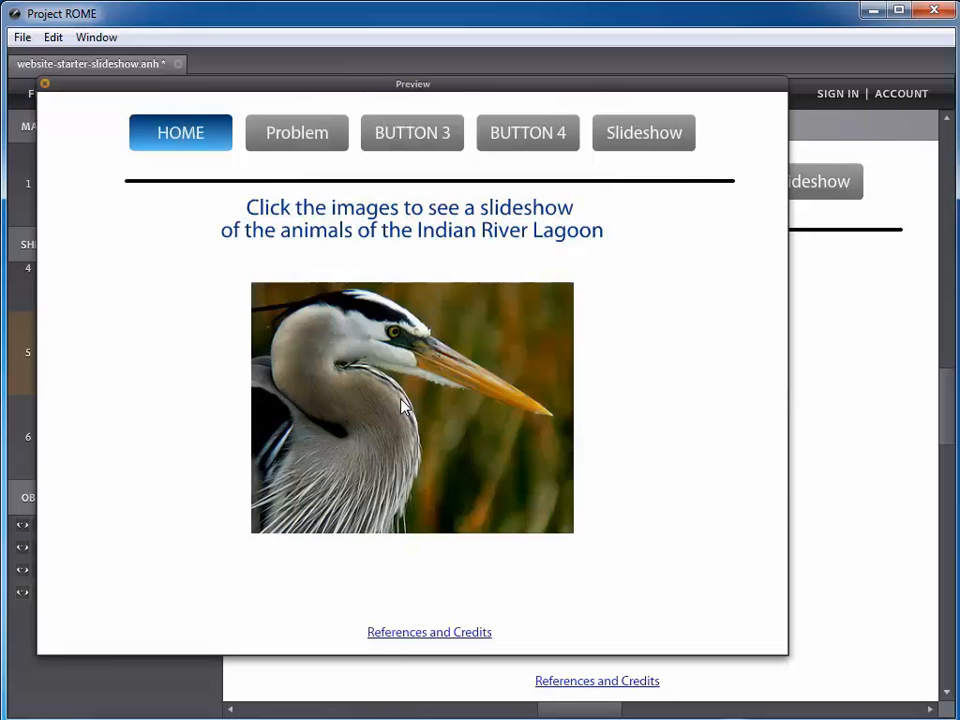
{"action": "left_click", "coordinate": [401, 407]}
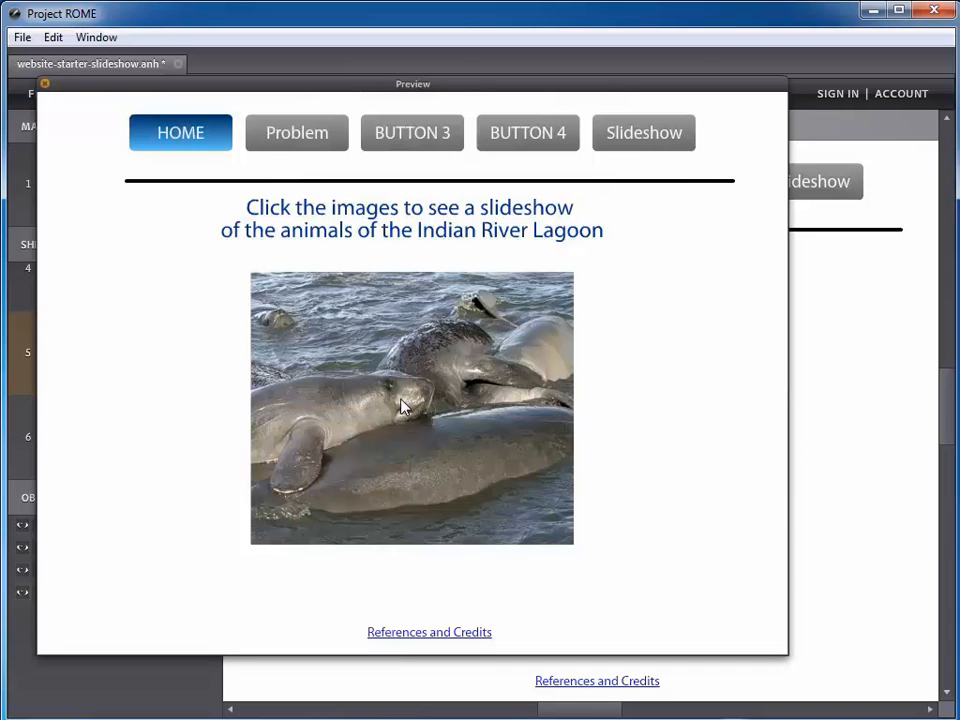
{"action": "left_click", "coordinate": [401, 407]}
{"action": "left_click", "coordinate": [403, 407]}
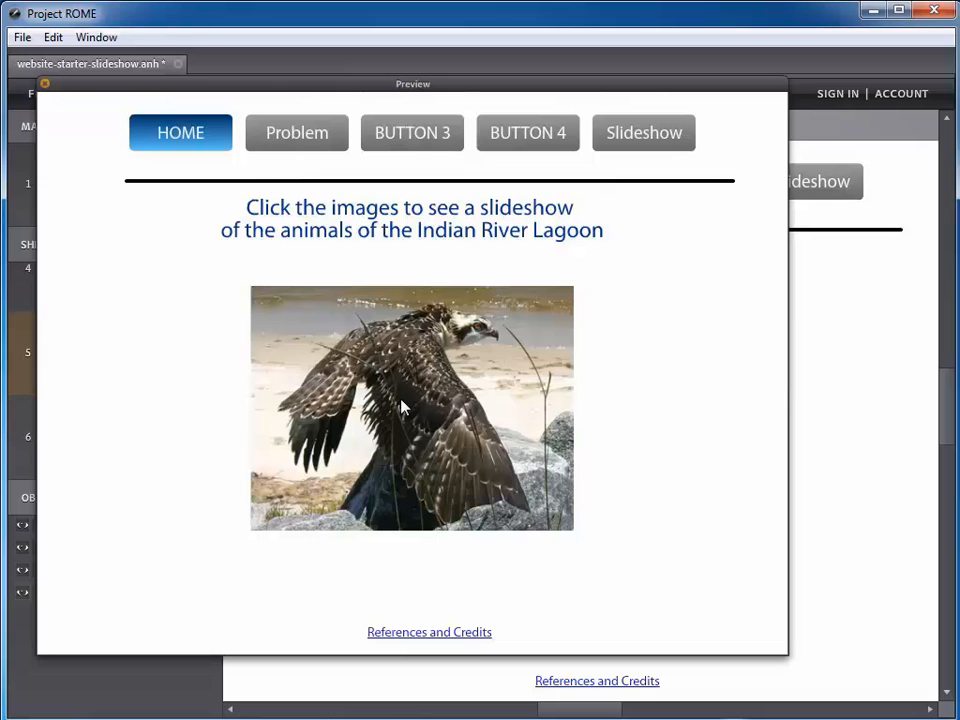
{"action": "left_click", "coordinate": [403, 407]}
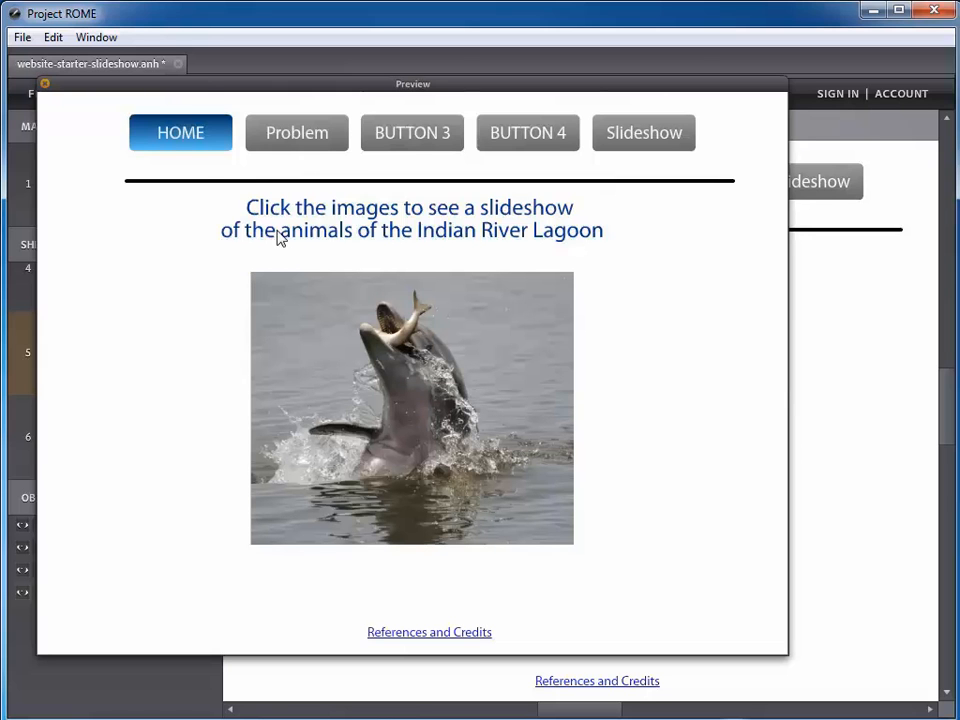
{"action": "left_click", "coordinate": [43, 86]}
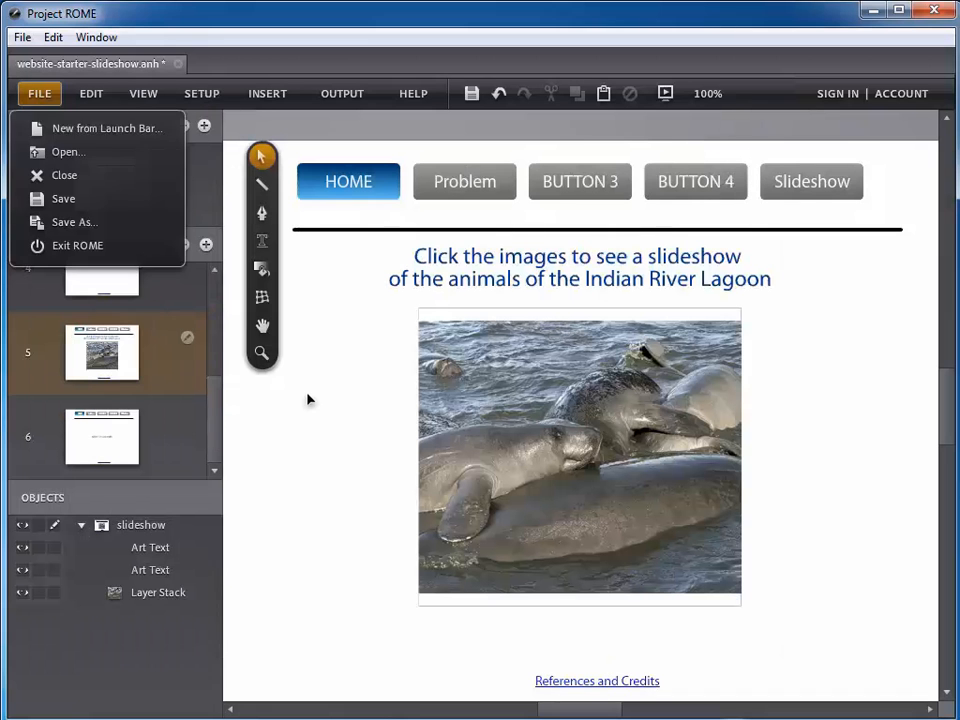